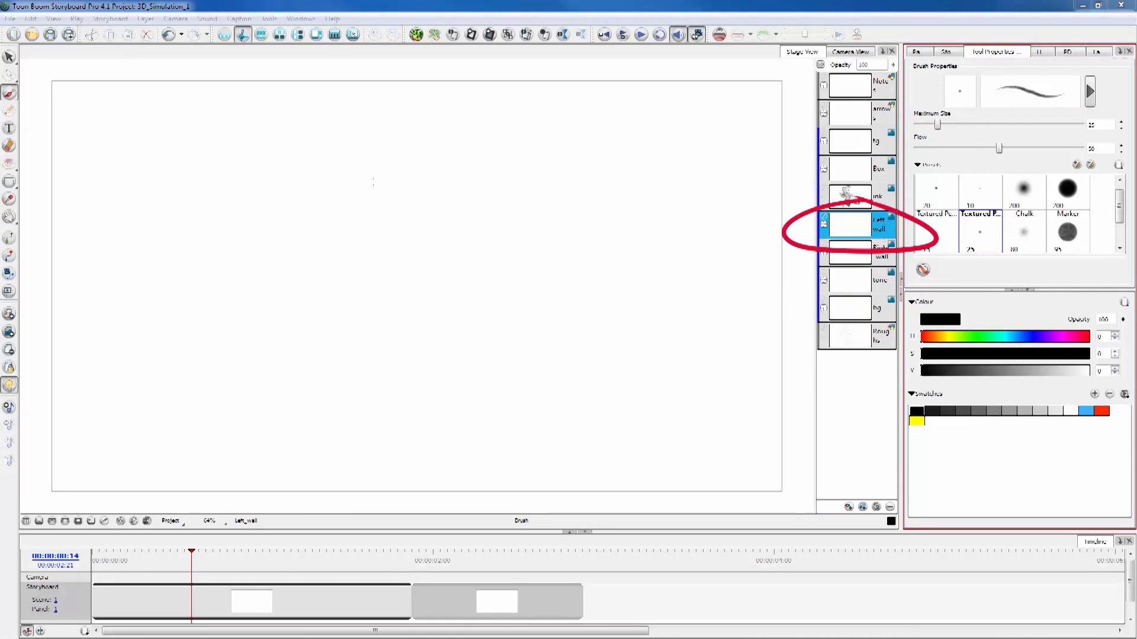
Draw the left wall in perspective on the Left_wall layer, with horizontal plank lines and the lettering WARNING near its upper edge.
{"action": "left_click_drag", "start_coordinate": [396, 146], "coordinate": [396, 277]}
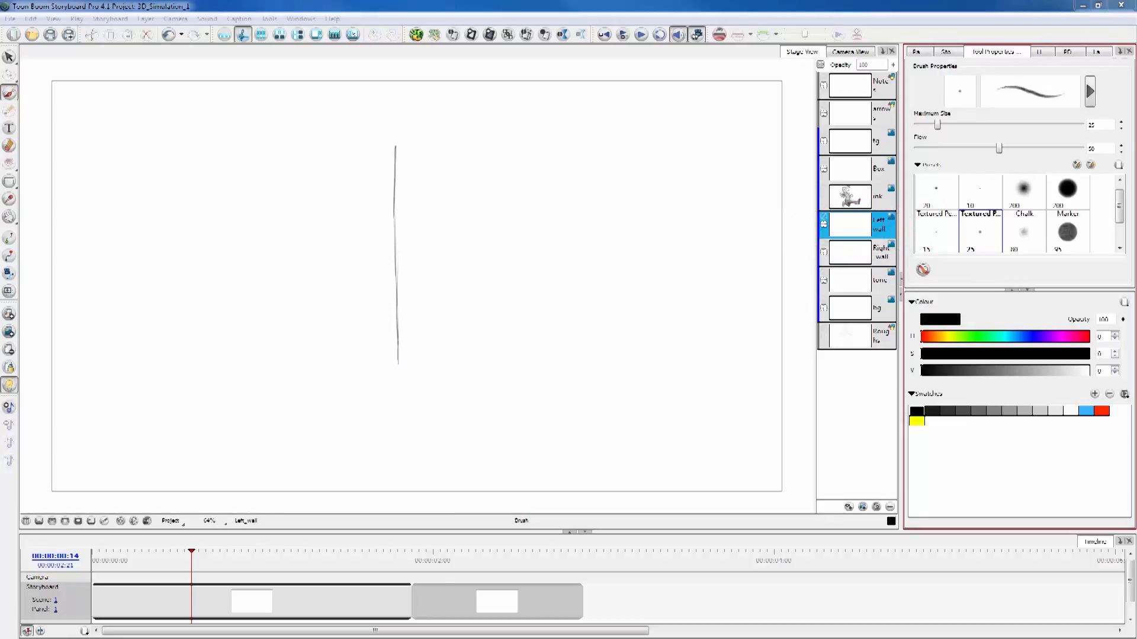
{"action": "mouse_move", "coordinate": [363, 158]}
{"action": "left_mouse_down"}
{"action": "mouse_move", "coordinate": [297, 174]}
{"action": "mouse_move", "coordinate": [292, 383]}
{"action": "mouse_move", "coordinate": [305, 406]}
{"action": "mouse_move", "coordinate": [394, 449]}
{"action": "left_mouse_up"}
{"action": "left_click_drag", "start_coordinate": [295, 220], "coordinate": [375, 194]}
{"action": "mouse_move", "coordinate": [311, 225]}
{"action": "left_mouse_down"}
{"action": "mouse_move", "coordinate": [391, 208]}
{"action": "mouse_move", "coordinate": [382, 224]}
{"action": "left_mouse_up"}
{"action": "left_click_drag", "start_coordinate": [322, 248], "coordinate": [382, 235]}
{"action": "left_click_drag", "start_coordinate": [310, 256], "coordinate": [378, 251]}
{"action": "left_click_drag", "start_coordinate": [310, 395], "coordinate": [367, 418]}
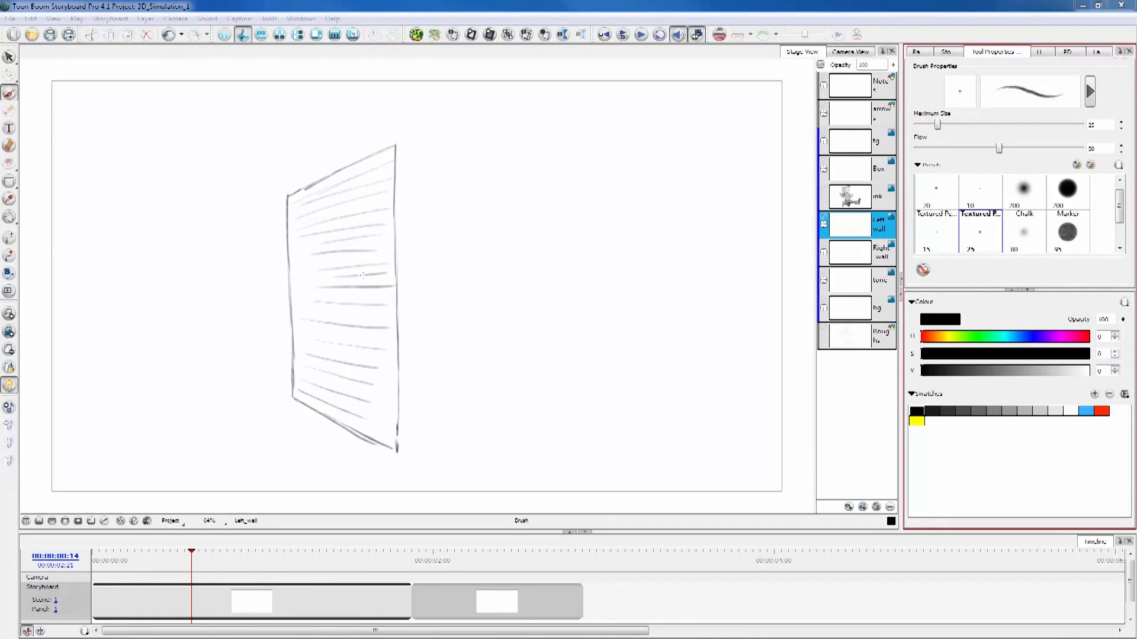
{"action": "mouse_move", "coordinate": [300, 221]}
{"action": "left_mouse_down"}
{"action": "mouse_move", "coordinate": [340, 207]}
{"action": "mouse_move", "coordinate": [346, 219]}
{"action": "mouse_move", "coordinate": [353, 203]}
{"action": "mouse_move", "coordinate": [362, 214]}
{"action": "left_mouse_up"}
{"action": "mouse_move", "coordinate": [362, 214]}
{"action": "left_mouse_down"}
{"action": "mouse_move", "coordinate": [364, 201]}
{"action": "mouse_move", "coordinate": [379, 208]}
{"action": "left_mouse_up"}
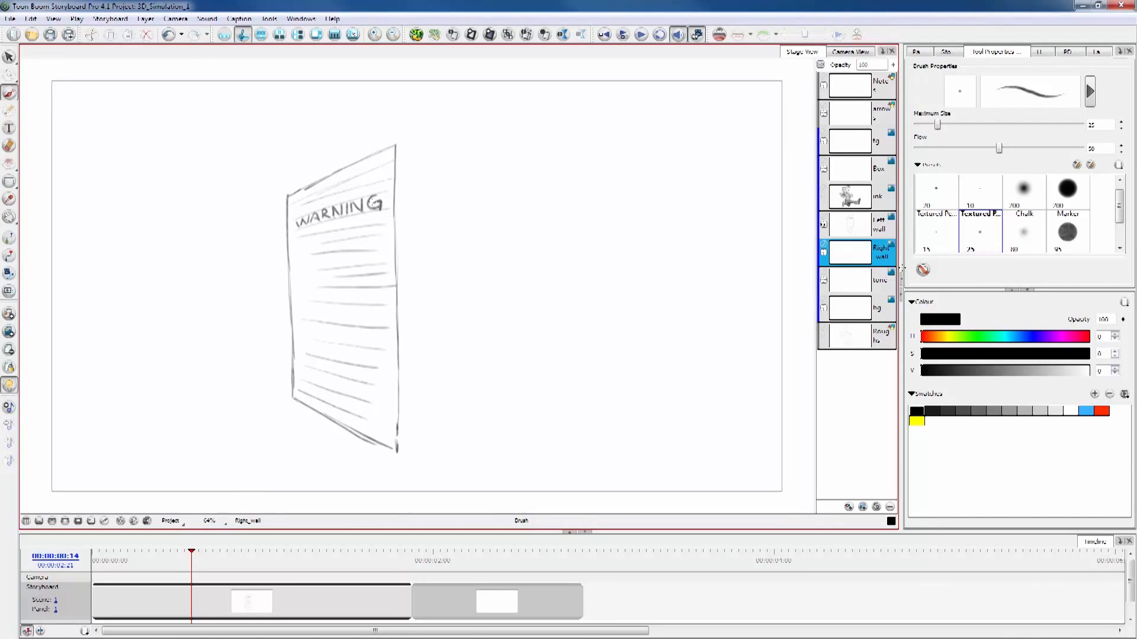
On the Right_wall layer, with the light table active, draw the right wall's perspective outline from the shared corner edge.
{"action": "left_click", "coordinate": [878, 228]}
{"action": "left_click", "coordinate": [882, 253]}
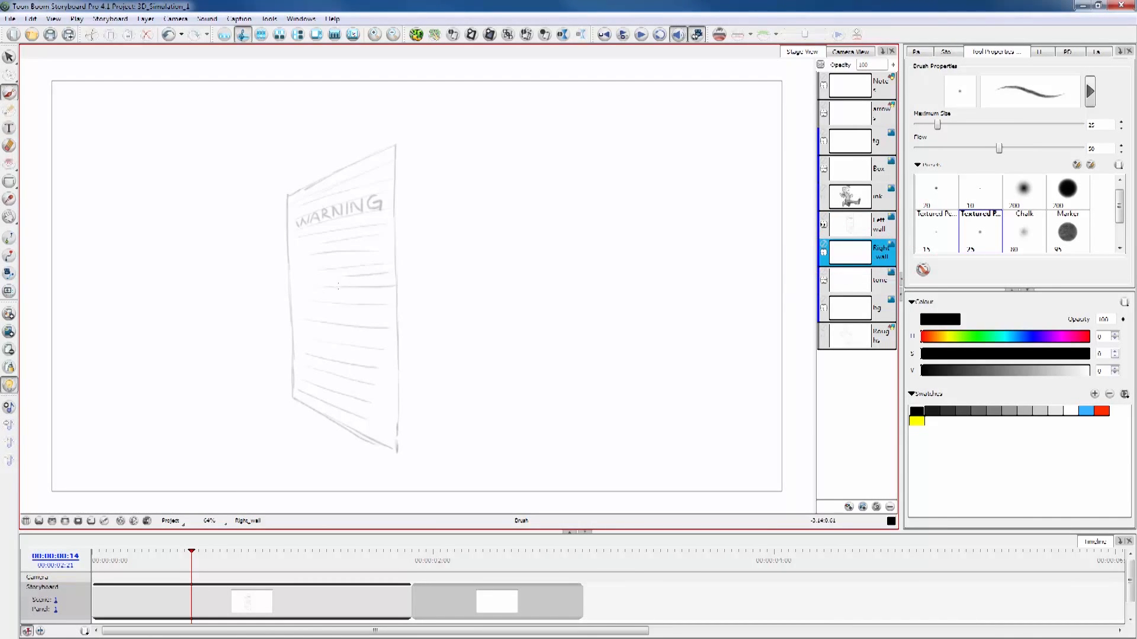
{"action": "left_click", "coordinate": [11, 383]}
{"action": "left_click", "coordinate": [11, 384]}
{"action": "left_click", "coordinate": [10, 385]}
{"action": "left_click", "coordinate": [9, 385]}
{"action": "left_click_drag", "start_coordinate": [395, 234], "coordinate": [398, 392]}
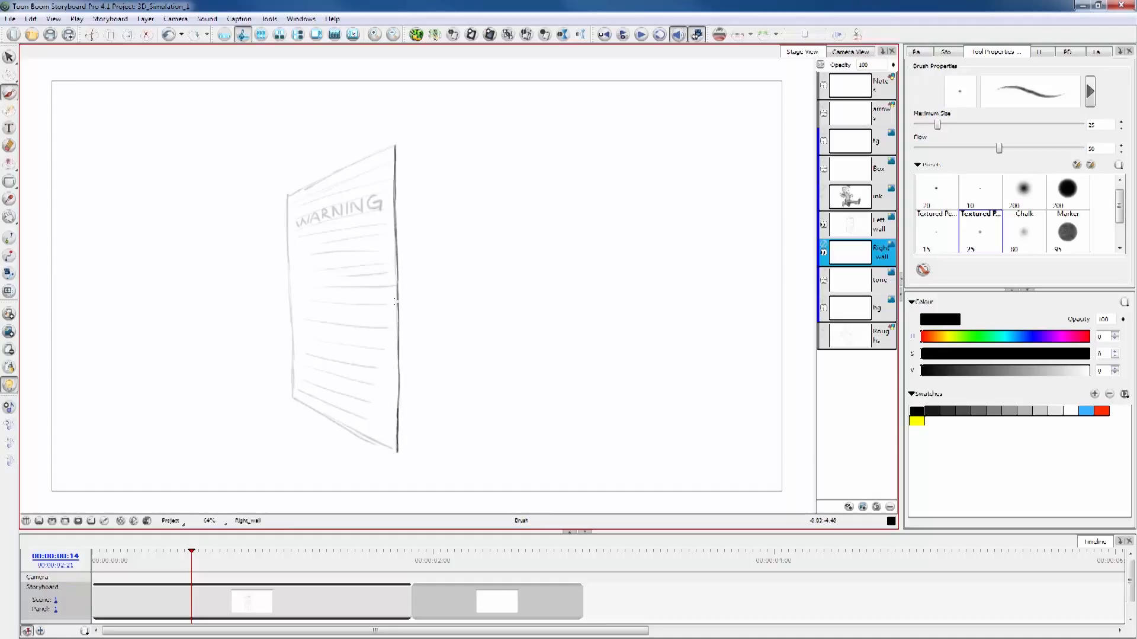
{"action": "left_click_drag", "start_coordinate": [404, 451], "coordinate": [728, 390]}
{"action": "mouse_move", "coordinate": [395, 146]}
{"action": "left_mouse_down"}
{"action": "mouse_move", "coordinate": [750, 180]}
{"action": "mouse_move", "coordinate": [726, 175]}
{"action": "mouse_move", "coordinate": [723, 391]}
{"action": "left_mouse_up"}
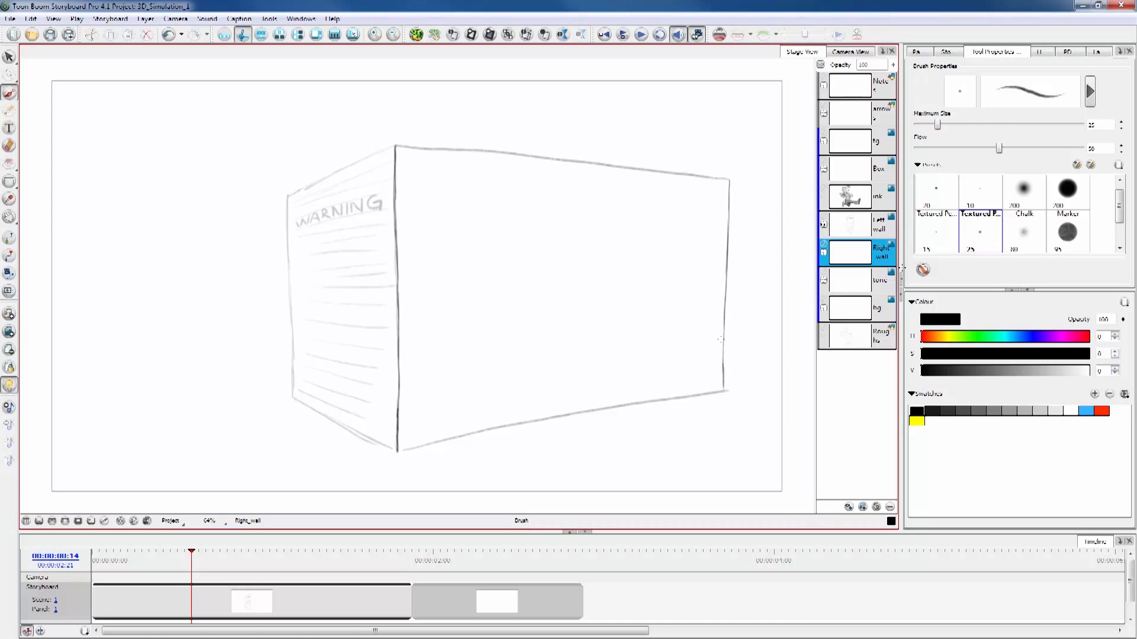
Draw a window with a sill and glass reflections near the right wall's far end, and sketch the horizontal brick courses.
{"action": "left_click_drag", "start_coordinate": [650, 238], "coordinate": [714, 242]}
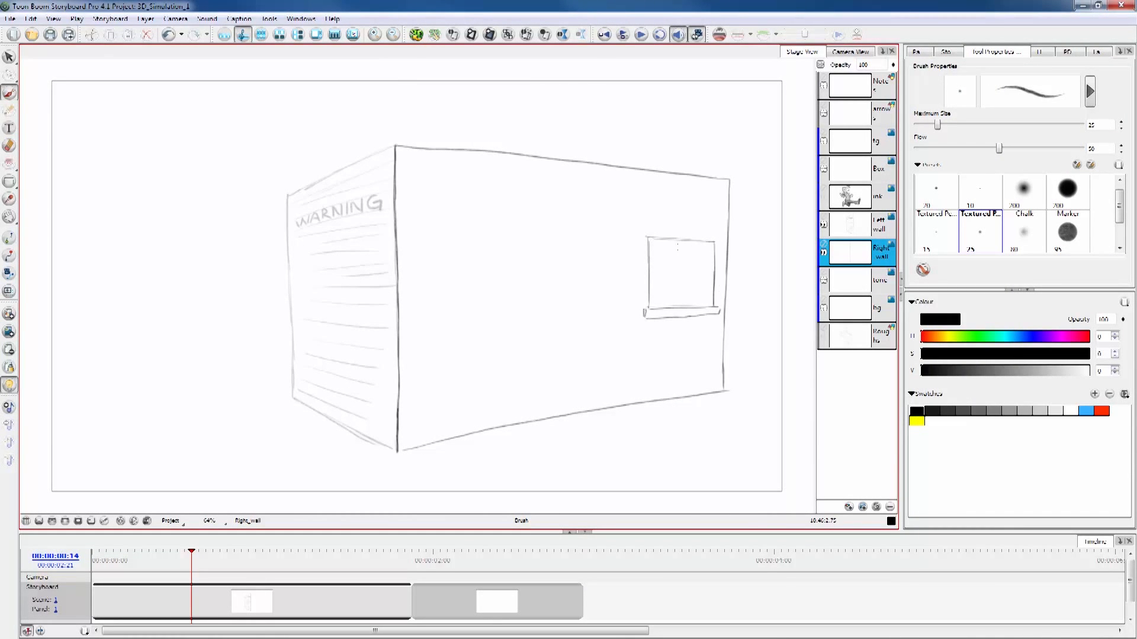
{"action": "left_click_drag", "start_coordinate": [663, 299], "coordinate": [688, 272]}
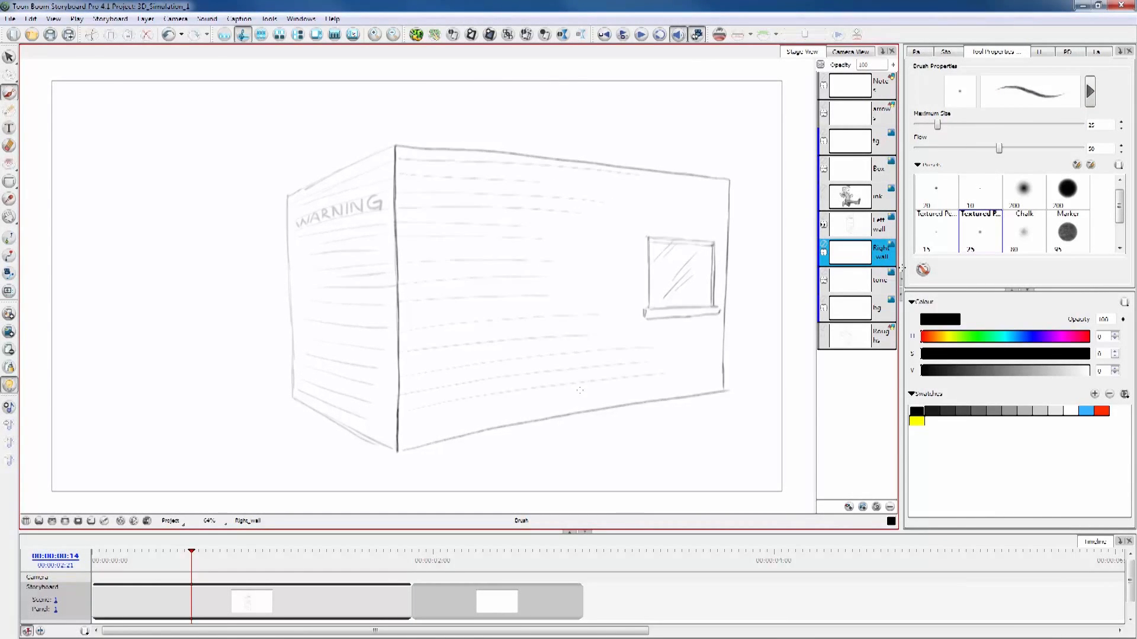
Add short vertical brick joints in patches near the corner, along the base and above the window of the right wall.
{"action": "left_click_drag", "start_coordinate": [417, 175], "coordinate": [461, 160]}
{"action": "mouse_move", "coordinate": [461, 161]}
{"action": "left_mouse_down"}
{"action": "mouse_move", "coordinate": [441, 188]}
{"action": "mouse_move", "coordinate": [441, 220]}
{"action": "left_mouse_up"}
{"action": "left_click_drag", "start_coordinate": [443, 263], "coordinate": [444, 271]}
{"action": "mouse_move", "coordinate": [419, 195]}
{"action": "left_mouse_down"}
{"action": "mouse_move", "coordinate": [419, 205]}
{"action": "mouse_move", "coordinate": [463, 201]}
{"action": "left_mouse_up"}
{"action": "mouse_move", "coordinate": [463, 224]}
{"action": "left_mouse_down"}
{"action": "mouse_move", "coordinate": [463, 235]}
{"action": "mouse_move", "coordinate": [419, 236]}
{"action": "left_mouse_up"}
{"action": "left_click_drag", "start_coordinate": [425, 275], "coordinate": [425, 287]}
{"action": "mouse_move", "coordinate": [577, 352]}
{"action": "left_mouse_down"}
{"action": "mouse_move", "coordinate": [577, 364]}
{"action": "mouse_move", "coordinate": [668, 357]}
{"action": "mouse_move", "coordinate": [606, 377]}
{"action": "left_mouse_up"}
{"action": "left_click_drag", "start_coordinate": [645, 362], "coordinate": [671, 380]}
{"action": "left_click_drag", "start_coordinate": [626, 378], "coordinate": [577, 389]}
{"action": "left_click_drag", "start_coordinate": [537, 389], "coordinate": [553, 379]}
{"action": "left_click_drag", "start_coordinate": [512, 363], "coordinate": [490, 398]}
{"action": "left_click_drag", "start_coordinate": [672, 180], "coordinate": [671, 189]}
{"action": "mouse_move", "coordinate": [691, 190]}
{"action": "left_mouse_down"}
{"action": "mouse_move", "coordinate": [691, 200]}
{"action": "mouse_move", "coordinate": [713, 194]}
{"action": "mouse_move", "coordinate": [669, 214]}
{"action": "left_mouse_up"}
{"action": "left_click_drag", "start_coordinate": [712, 209], "coordinate": [711, 218]}
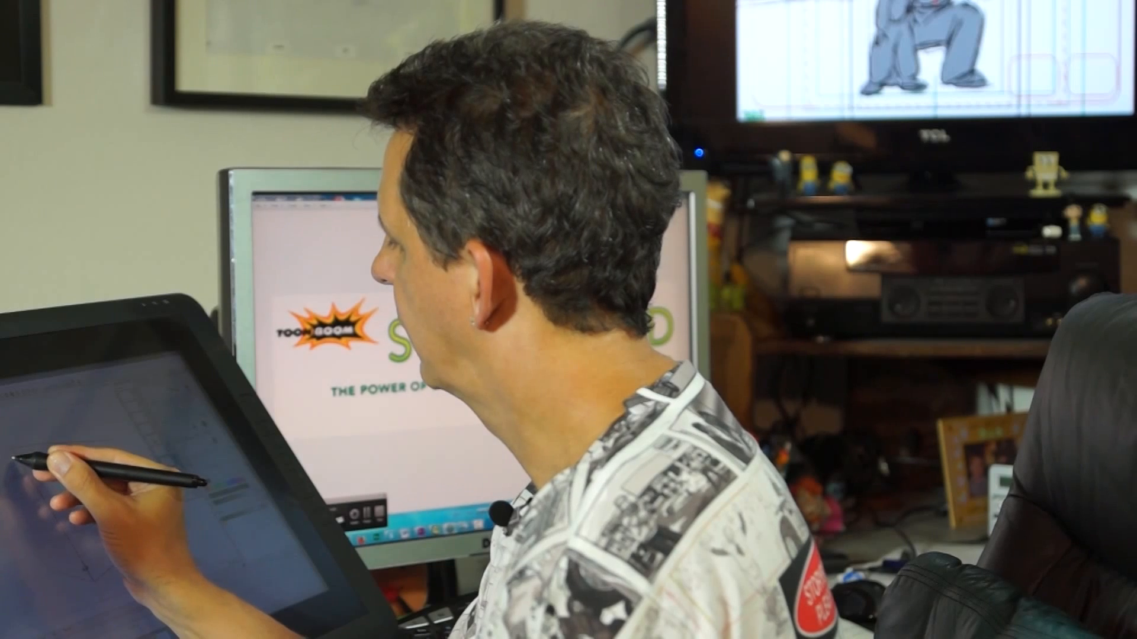
Draw a hanging lantern on a bracket at the upper end of the walls' shared corner.
{"action": "mouse_move", "coordinate": [422, 170]}
{"action": "left_mouse_down"}
{"action": "mouse_move", "coordinate": [363, 168]}
{"action": "mouse_move", "coordinate": [352, 196]}
{"action": "mouse_move", "coordinate": [382, 189]}
{"action": "left_mouse_up"}
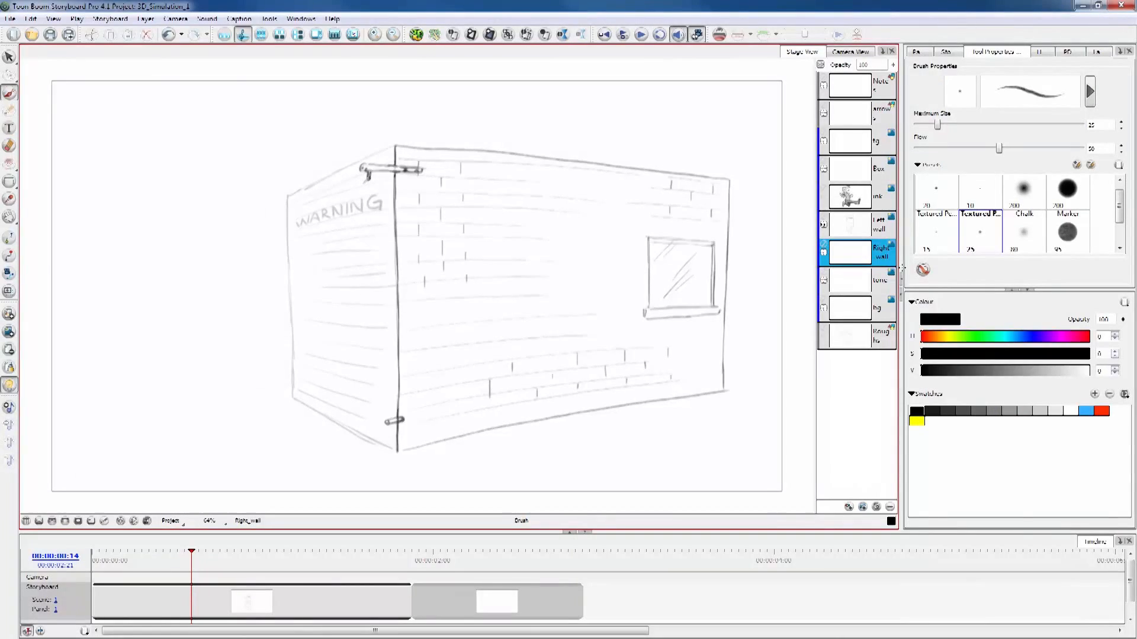
{"action": "mouse_move", "coordinate": [369, 172]}
{"action": "left_mouse_down"}
{"action": "mouse_move", "coordinate": [368, 193]}
{"action": "mouse_move", "coordinate": [354, 197]}
{"action": "left_mouse_up"}
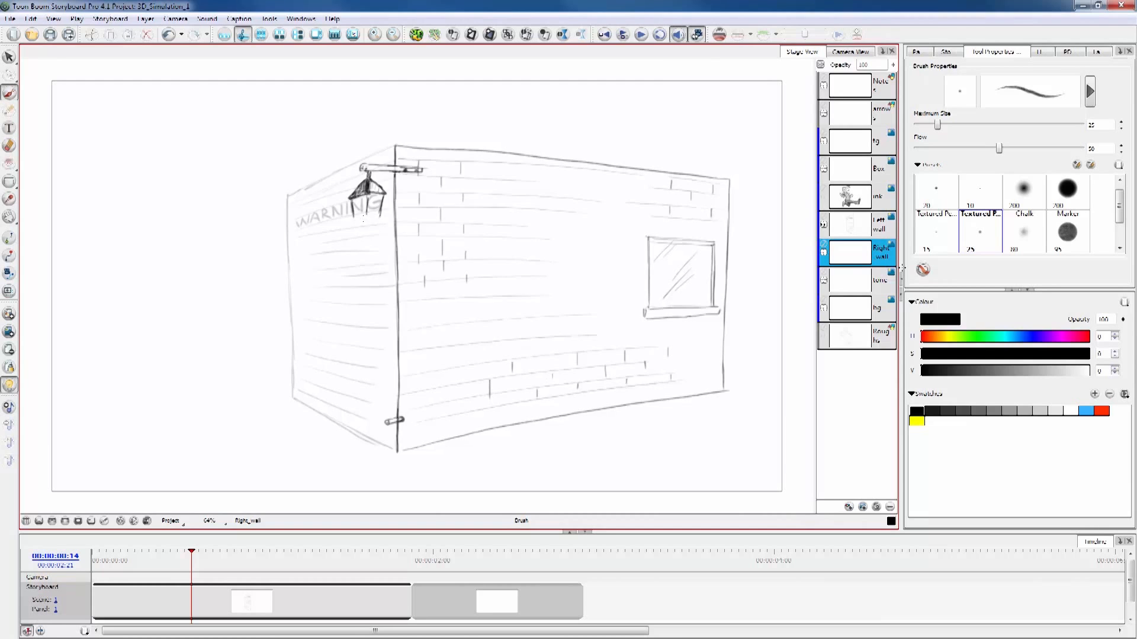
{"action": "left_click_drag", "start_coordinate": [355, 221], "coordinate": [375, 218]}
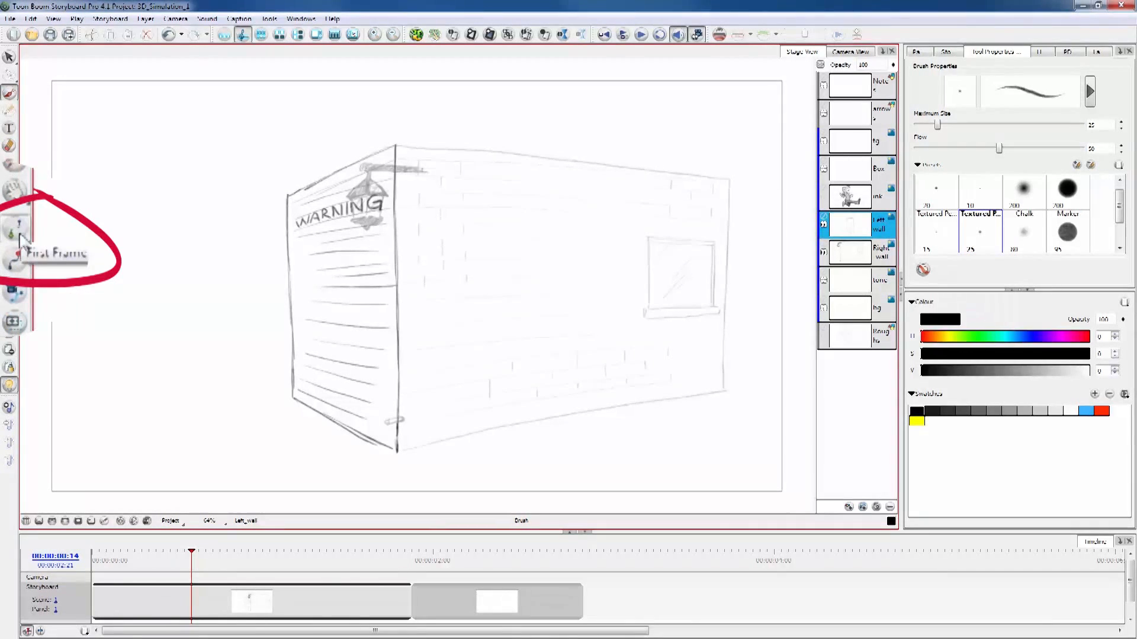
Animate the Left_wall layer about the corner edge, slightly narrowed on the first frame and stretched wide on the last, and preview it.
{"action": "left_click", "coordinate": [9, 237]}
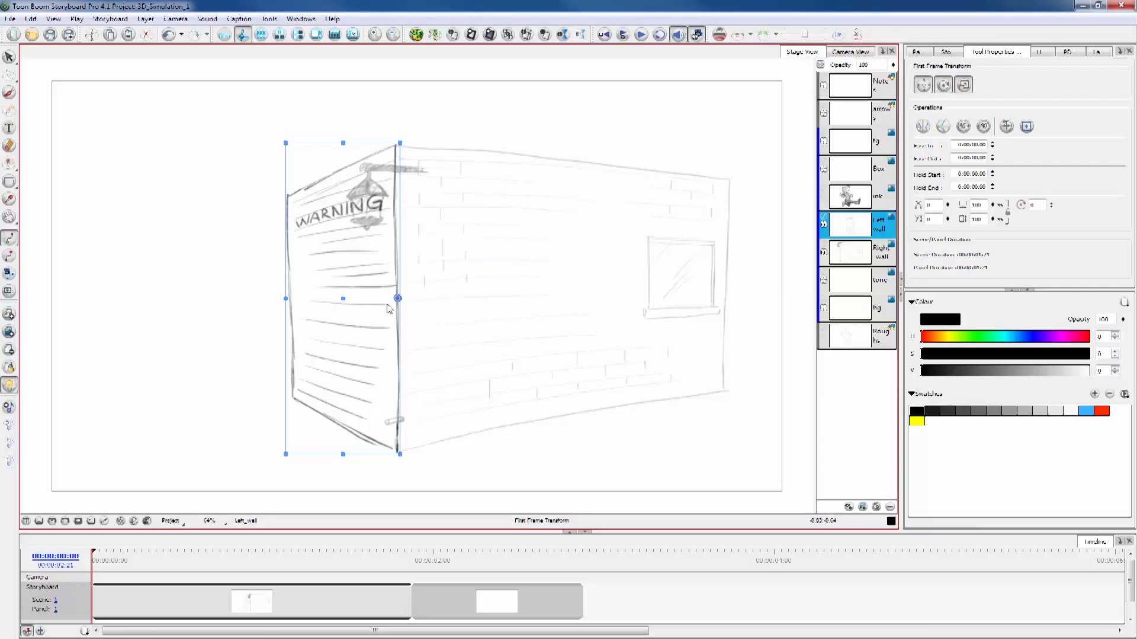
{"action": "mouse_move", "coordinate": [285, 297]}
{"action": "left_mouse_down"}
{"action": "mouse_move", "coordinate": [264, 299]}
{"action": "mouse_move", "coordinate": [291, 303]}
{"action": "left_mouse_up"}
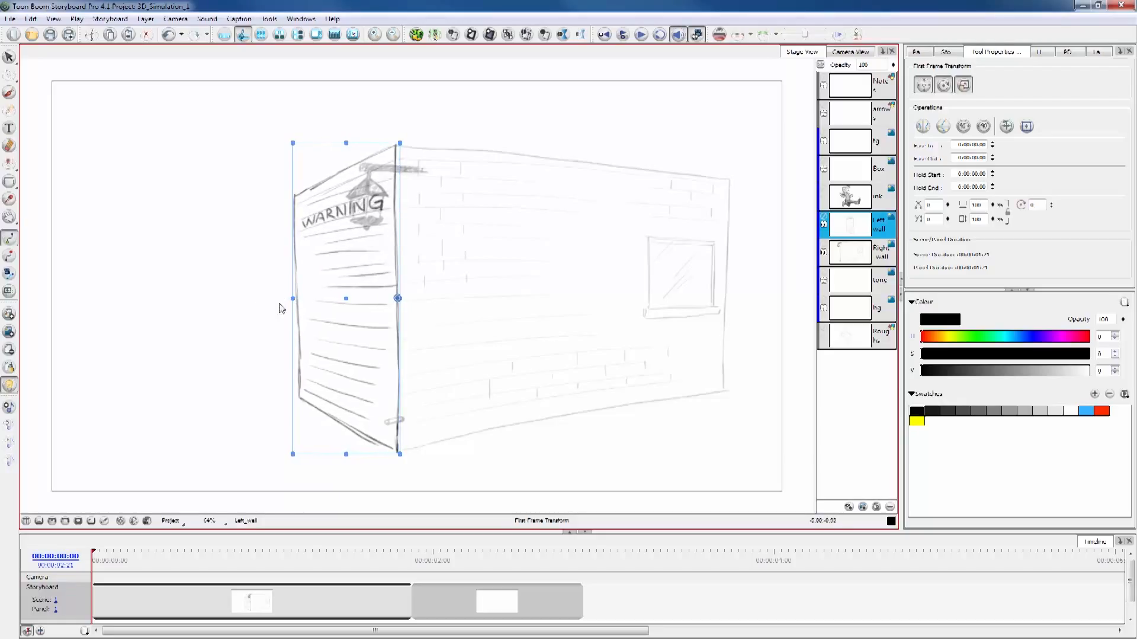
{"action": "left_click", "coordinate": [10, 256]}
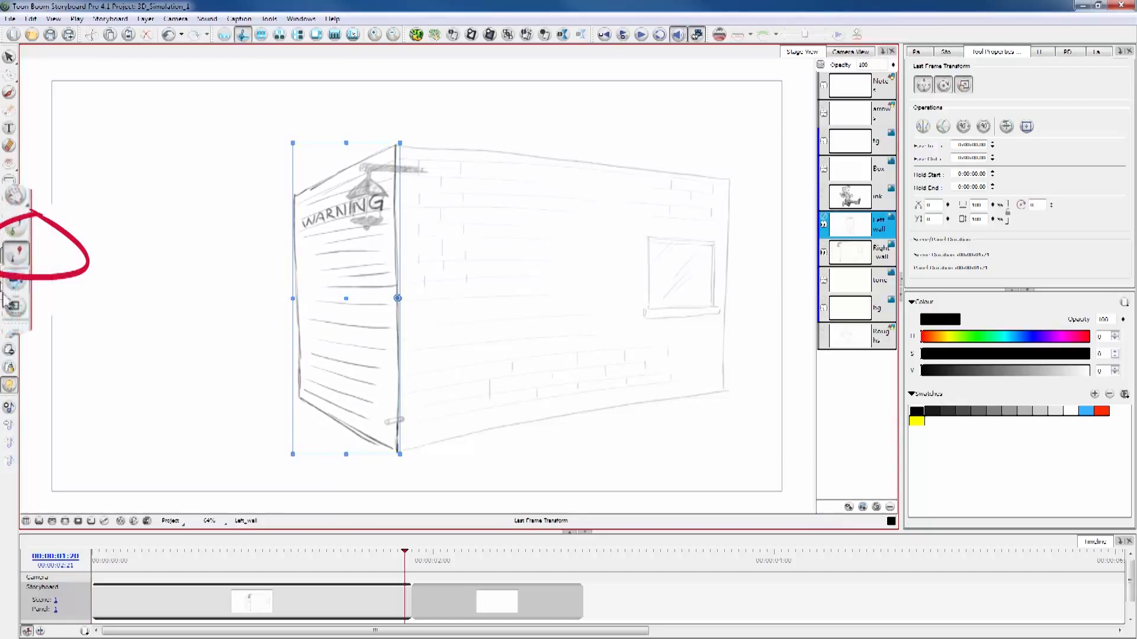
{"action": "mouse_move", "coordinate": [292, 298]}
{"action": "left_mouse_down"}
{"action": "mouse_move", "coordinate": [122, 313]}
{"action": "mouse_move", "coordinate": [123, 344]}
{"action": "left_mouse_up"}
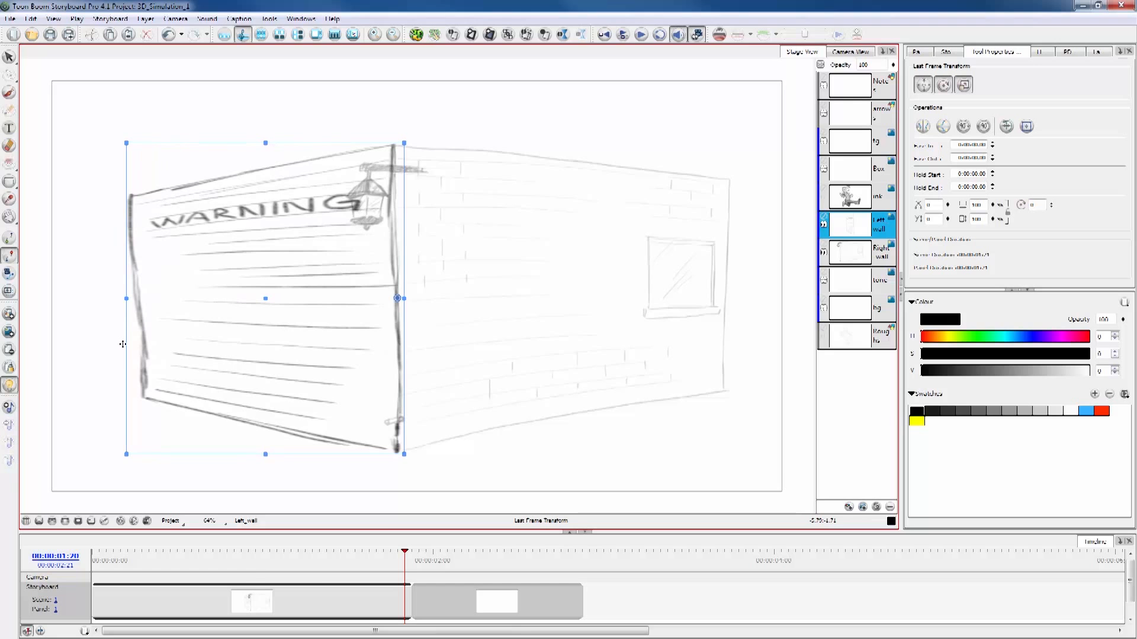
{"action": "mouse_move", "coordinate": [297, 569]}
{"action": "left_mouse_down"}
{"action": "mouse_move", "coordinate": [142, 569]}
{"action": "mouse_move", "coordinate": [284, 567]}
{"action": "left_mouse_up"}
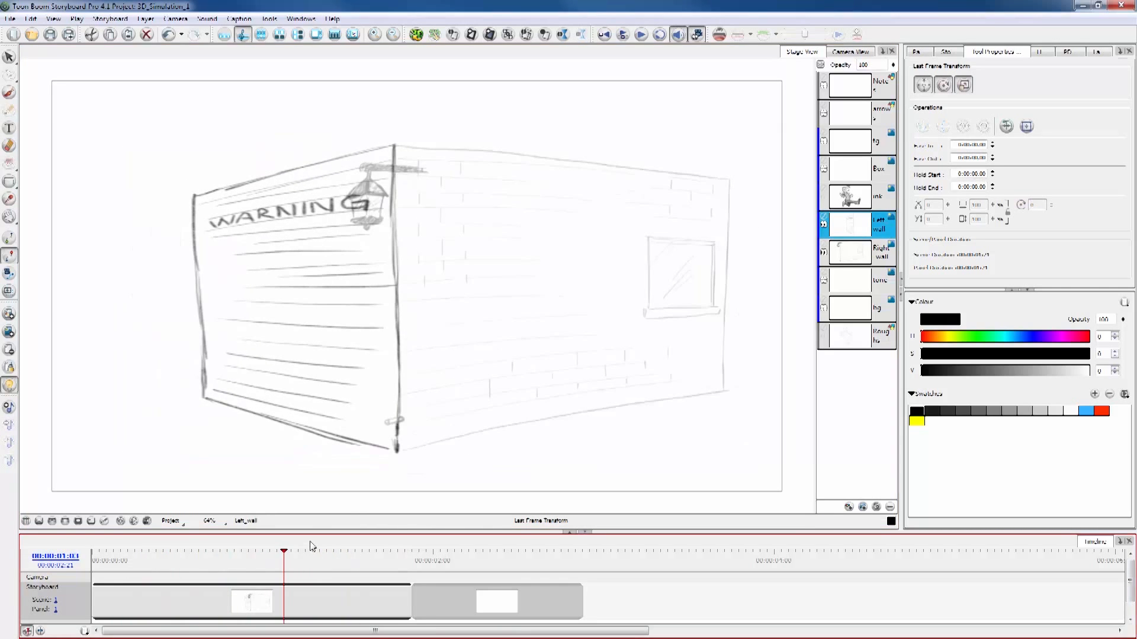
Animate the Right_wall layer about the corner edge, slightly widened on the first frame and squeezed narrow on the last, and preview it.
{"action": "left_click", "coordinate": [882, 254]}
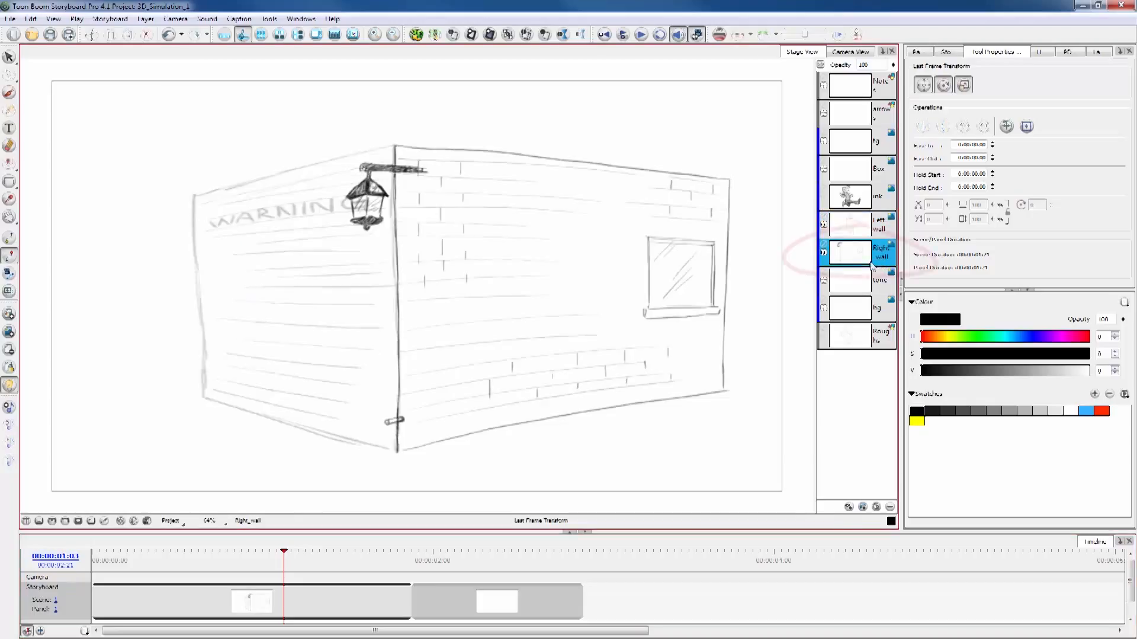
{"action": "left_click", "coordinate": [9, 238]}
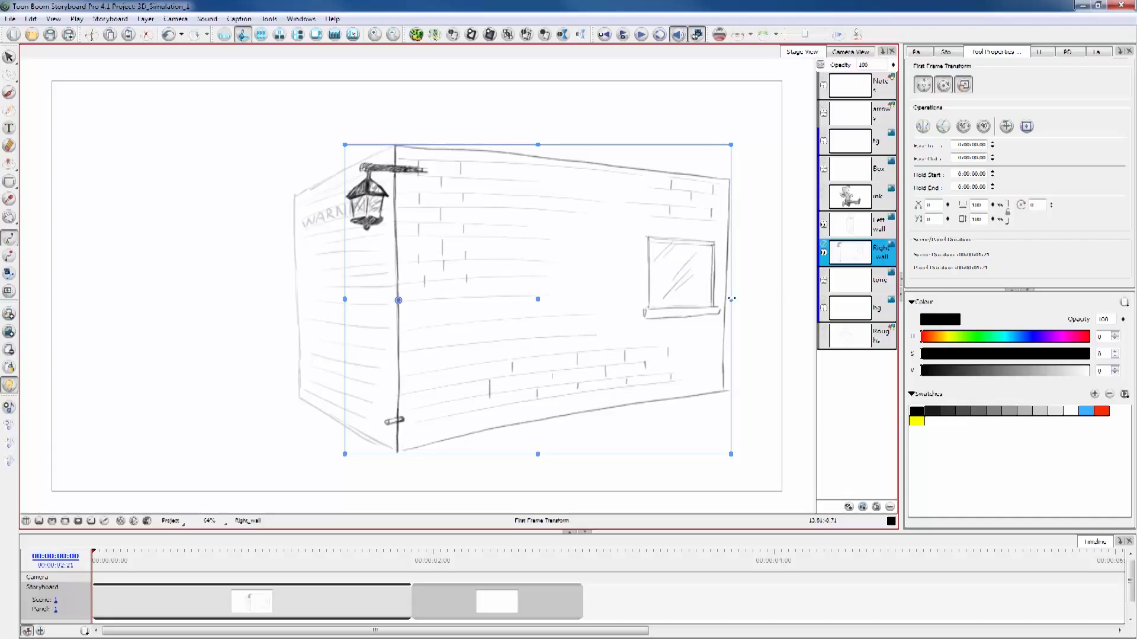
{"action": "left_click_drag", "start_coordinate": [733, 300], "coordinate": [741, 300]}
{"action": "left_click", "coordinate": [9, 255]}
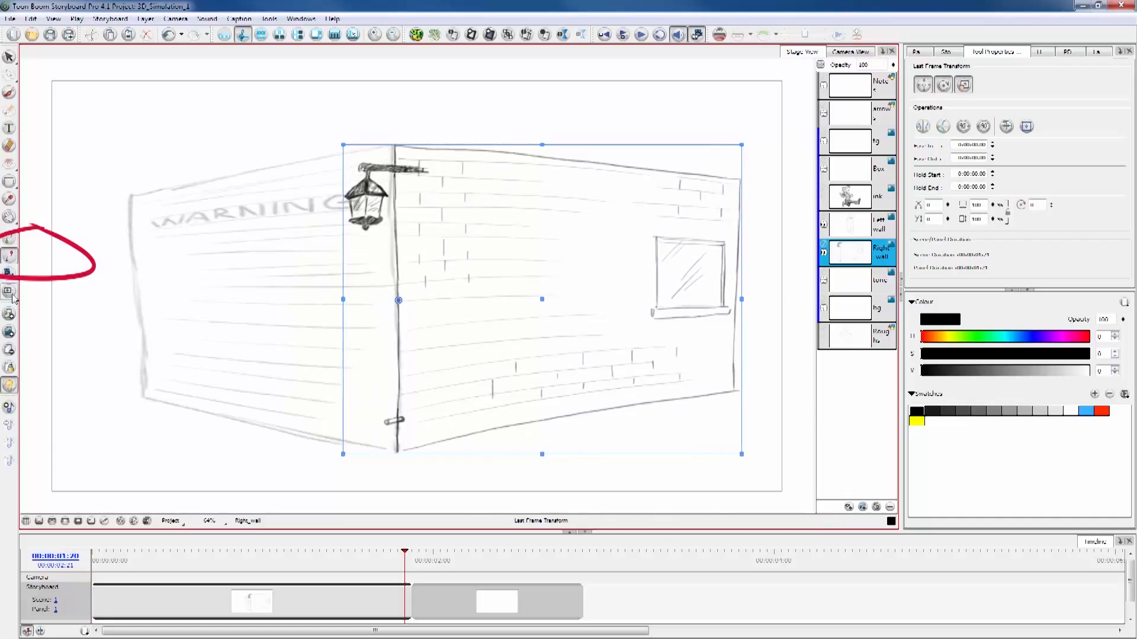
{"action": "mouse_move", "coordinate": [742, 299]}
{"action": "left_mouse_down"}
{"action": "mouse_move", "coordinate": [541, 300]}
{"action": "mouse_move", "coordinate": [551, 300]}
{"action": "left_mouse_up"}
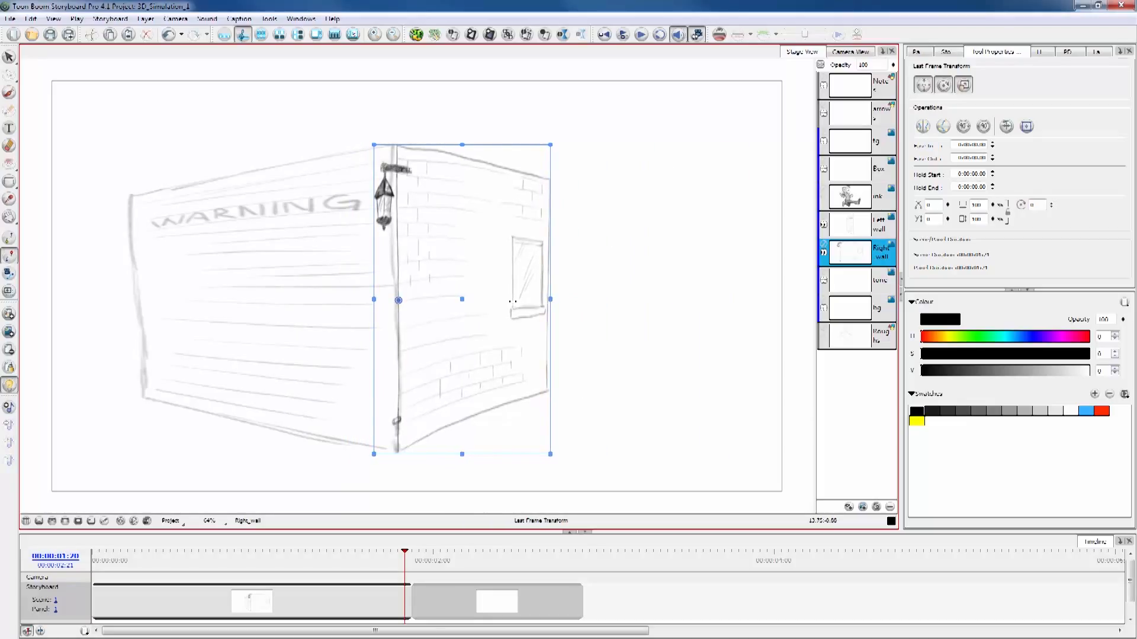
{"action": "left_click_drag", "start_coordinate": [406, 558], "coordinate": [320, 562]}
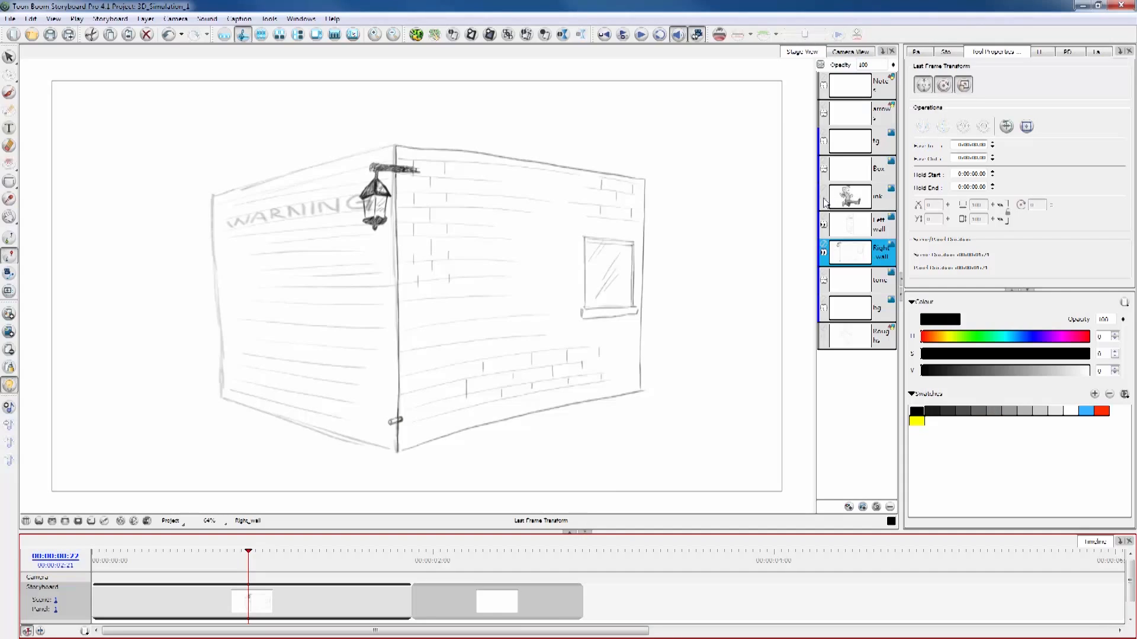
Show the ink layer with the running character and preview it moving in front of the walls.
{"action": "left_click", "coordinate": [824, 198]}
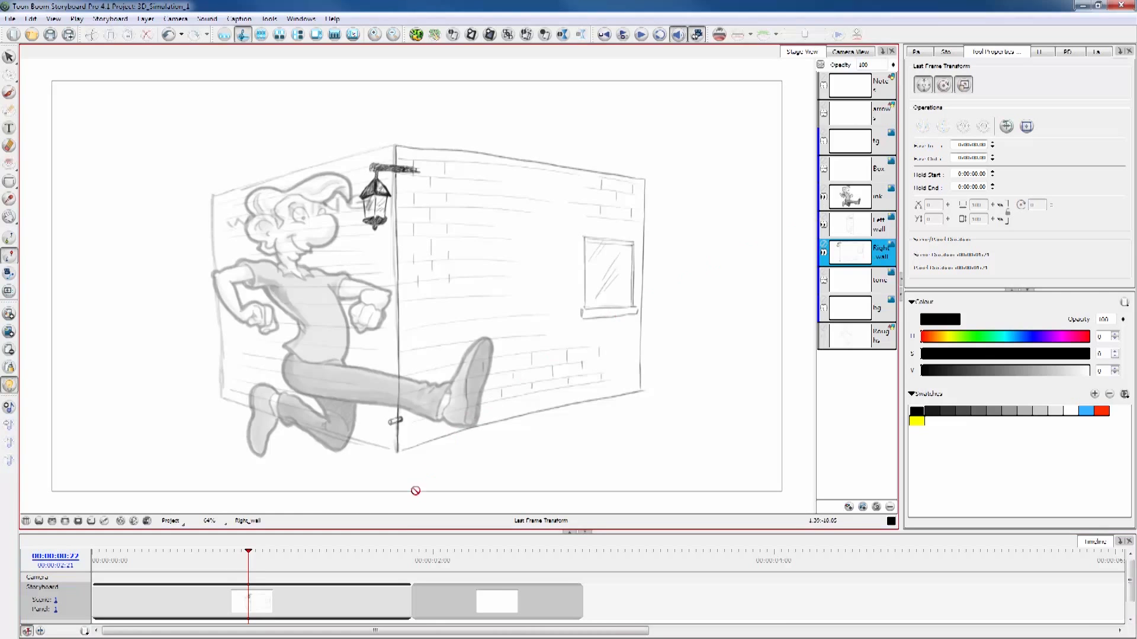
{"action": "mouse_move", "coordinate": [246, 564]}
{"action": "left_mouse_down"}
{"action": "mouse_move", "coordinate": [140, 564]}
{"action": "mouse_move", "coordinate": [414, 564]}
{"action": "mouse_move", "coordinate": [168, 563]}
{"action": "mouse_move", "coordinate": [305, 564]}
{"action": "left_mouse_up"}
Create a horizontal camera pan with first- and last-frame keyframes, offsetting the start frame to the left and the end frame to the right.
{"action": "left_click", "coordinate": [9, 273]}
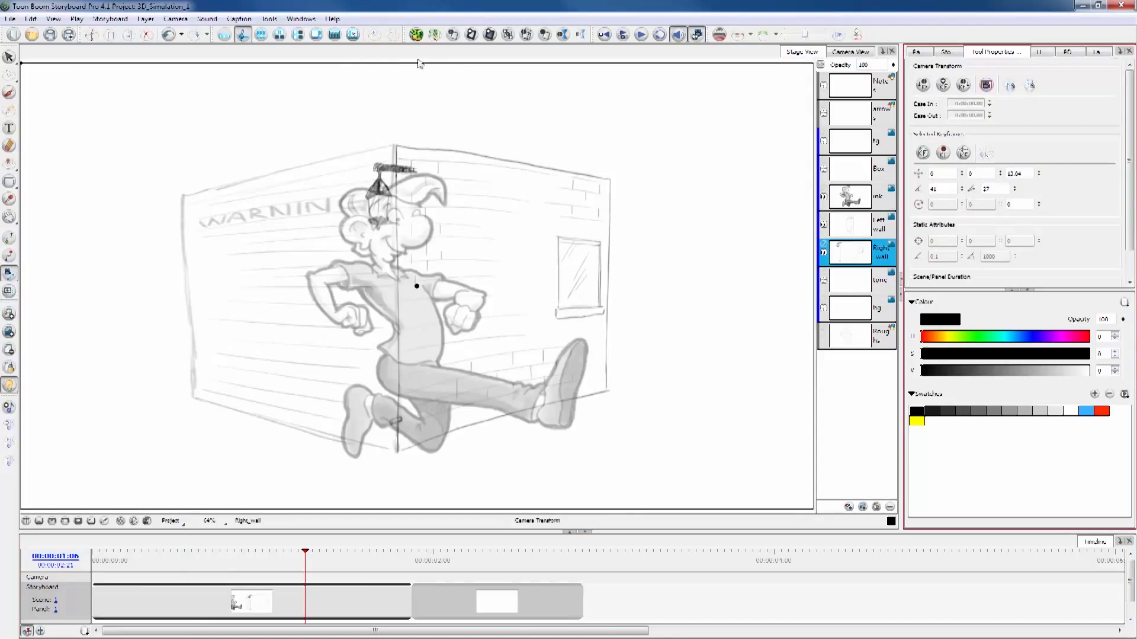
{"action": "left_click", "coordinate": [394, 35]}
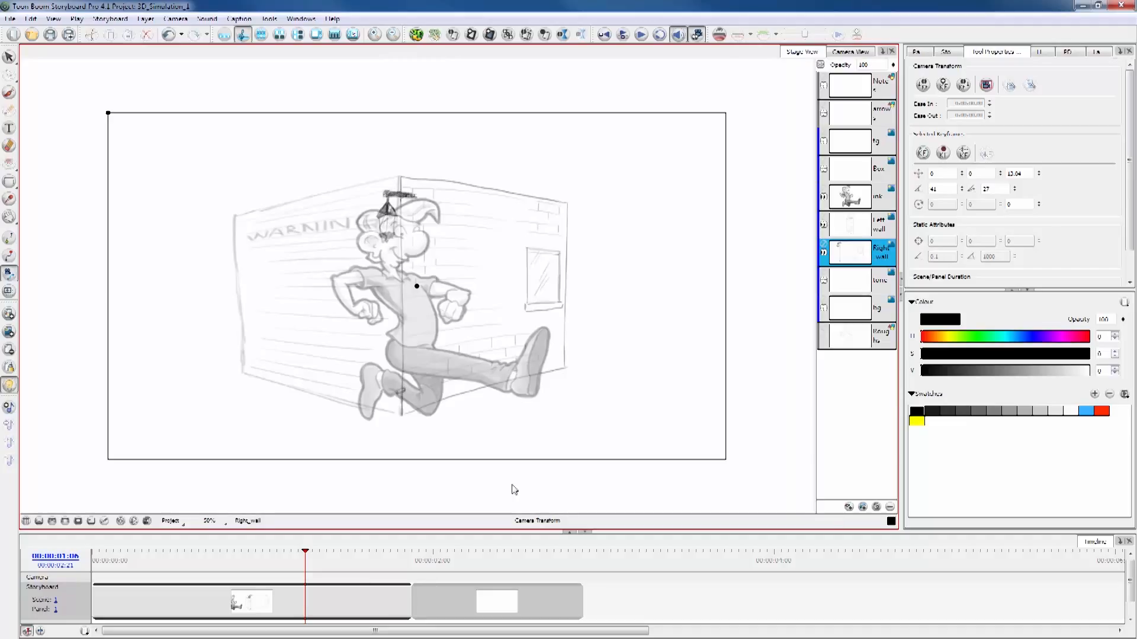
{"action": "left_click", "coordinate": [9, 273]}
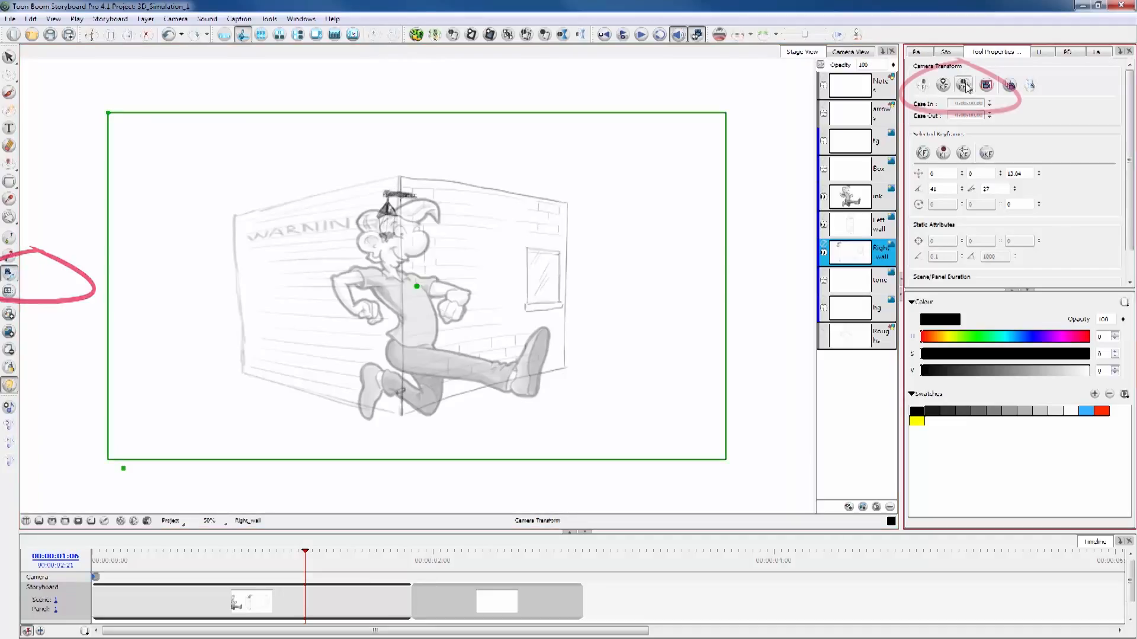
{"action": "left_click_drag", "start_coordinate": [138, 468], "coordinate": [213, 472]}
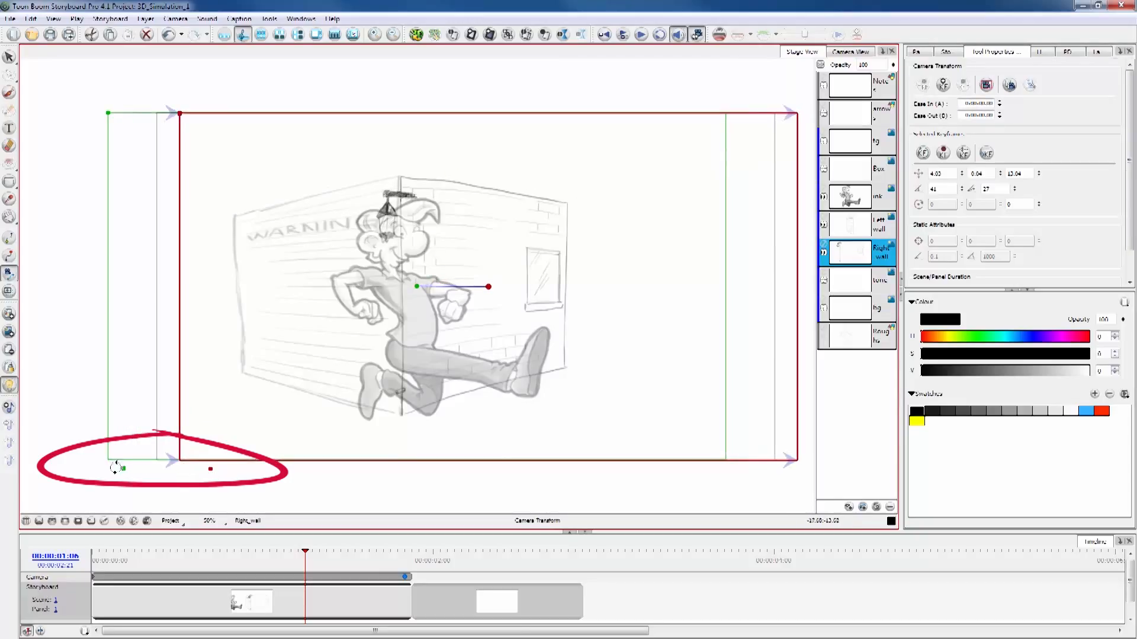
{"action": "left_click_drag", "start_coordinate": [122, 468], "coordinate": [75, 472]}
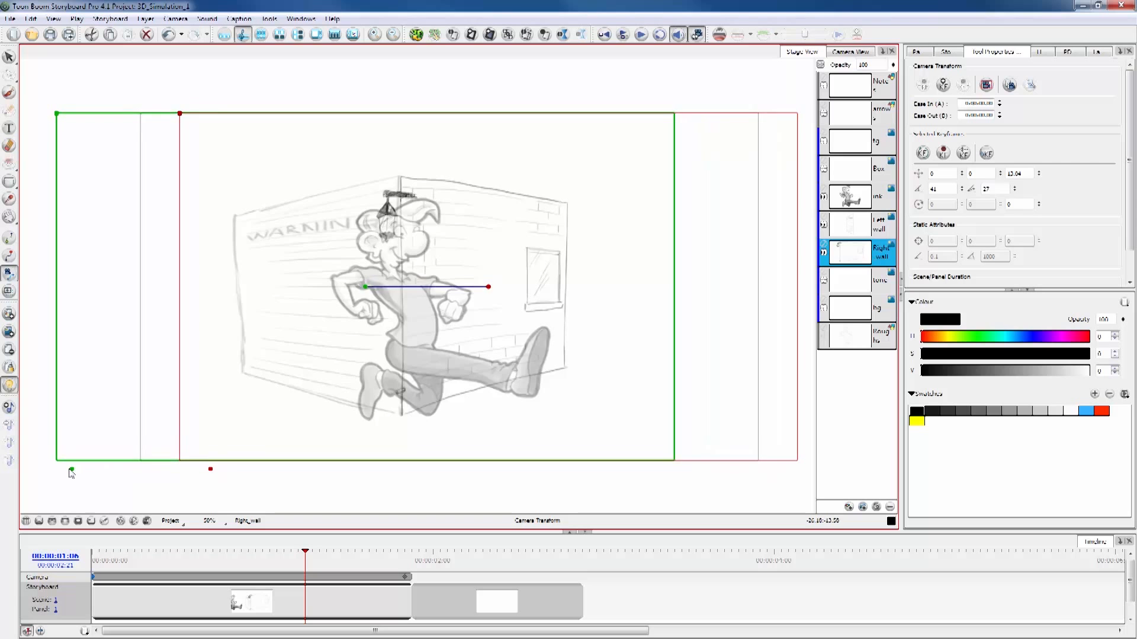
Scrub back and forth through the first panel to review the combined camera, wall and character motion.
{"action": "left_click_drag", "start_coordinate": [112, 564], "coordinate": [284, 559]}
{"action": "left_click_drag", "start_coordinate": [375, 567], "coordinate": [183, 569]}
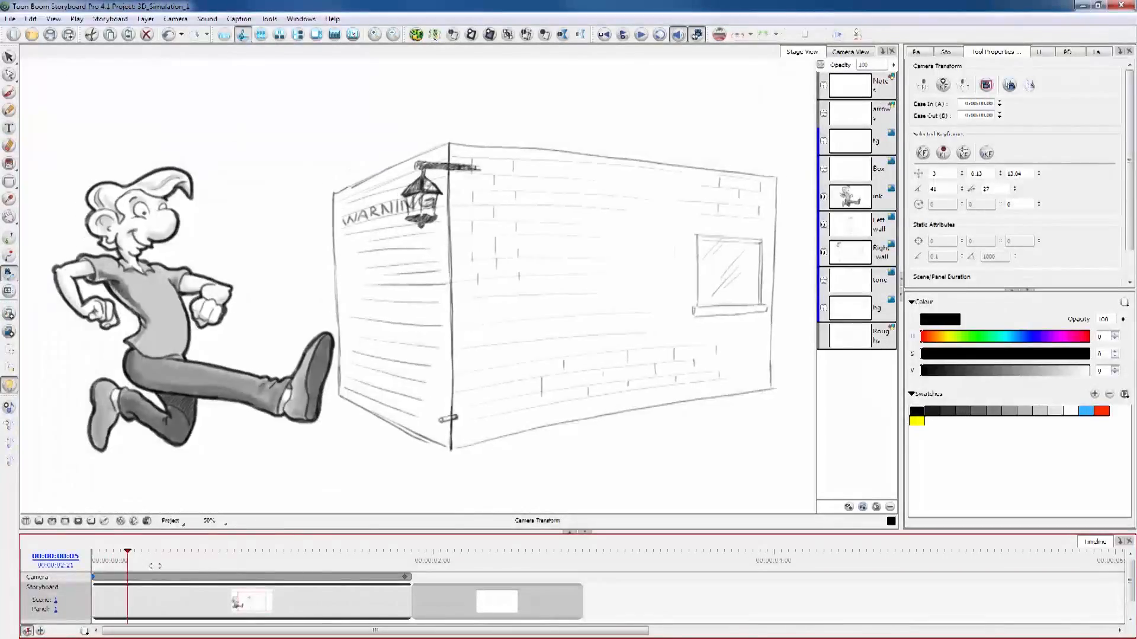
{"action": "left_click_drag", "start_coordinate": [156, 566], "coordinate": [287, 563]}
{"action": "left_click_drag", "start_coordinate": [404, 559], "coordinate": [169, 562]}
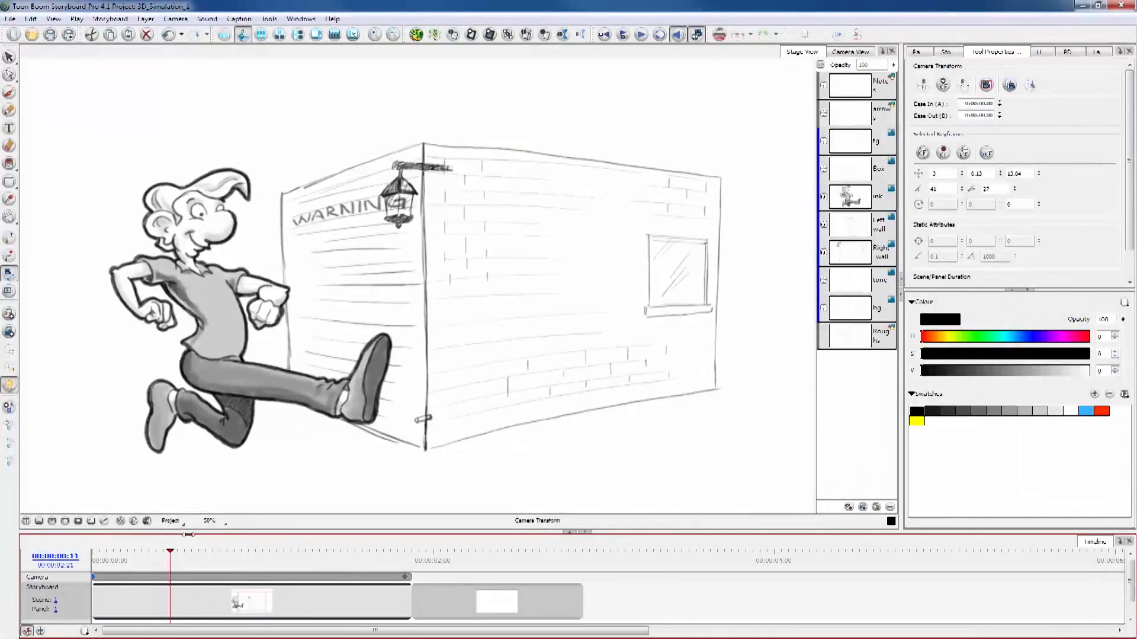
{"action": "left_click_drag", "start_coordinate": [323, 551], "coordinate": [132, 562]}
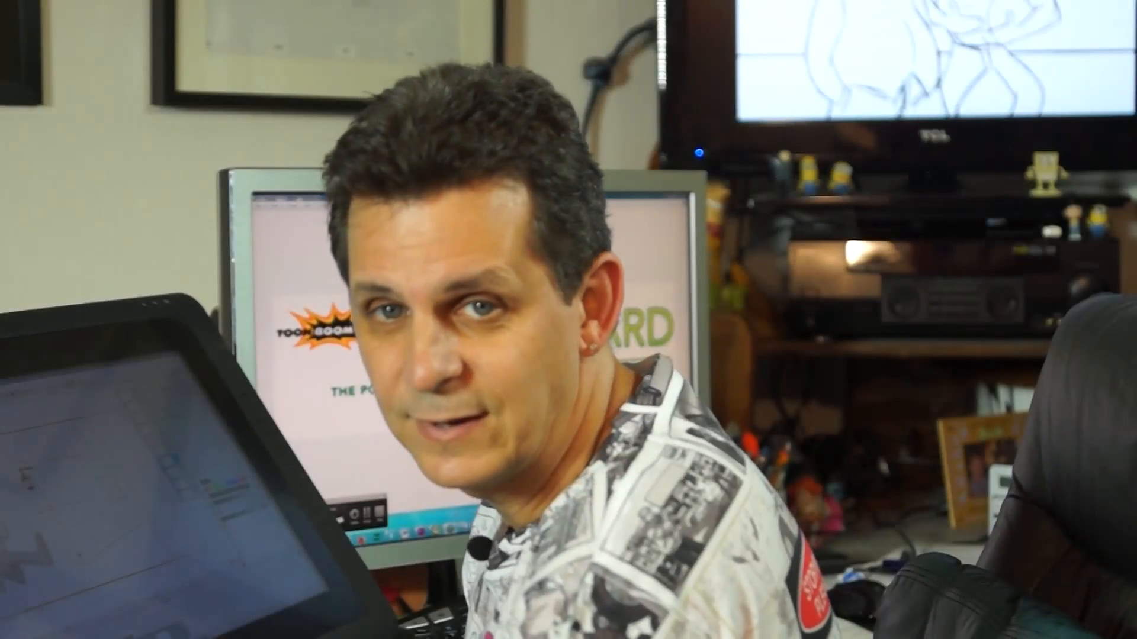